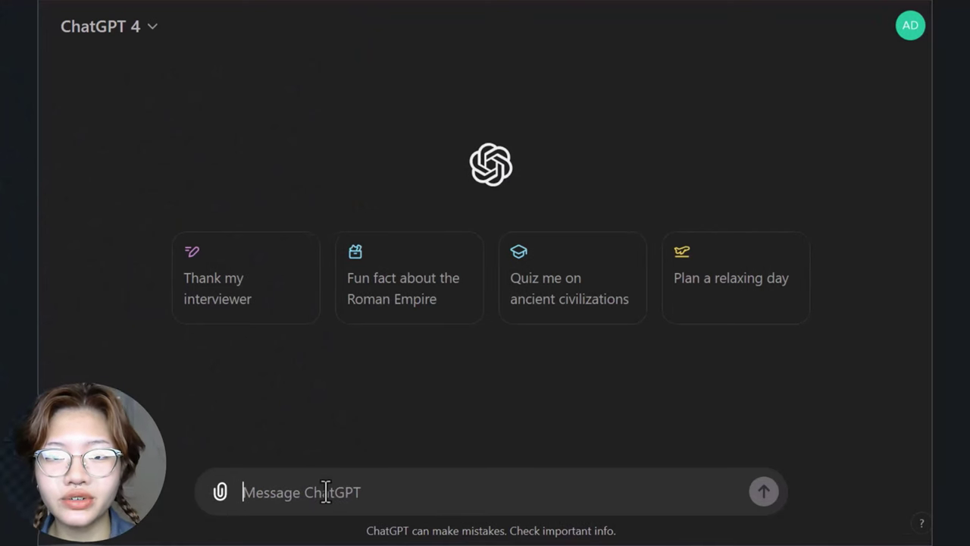
Paste the Stoic analogy quote prompt, add 'Give me 5 options.' on a new line, and send it.
key("ctrl+v")
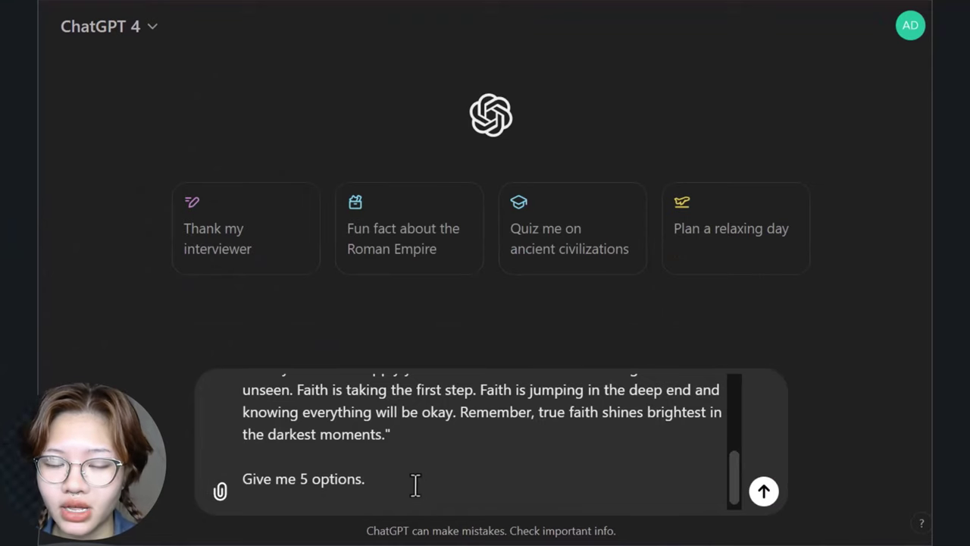
scroll(423, 471, "up", 5)
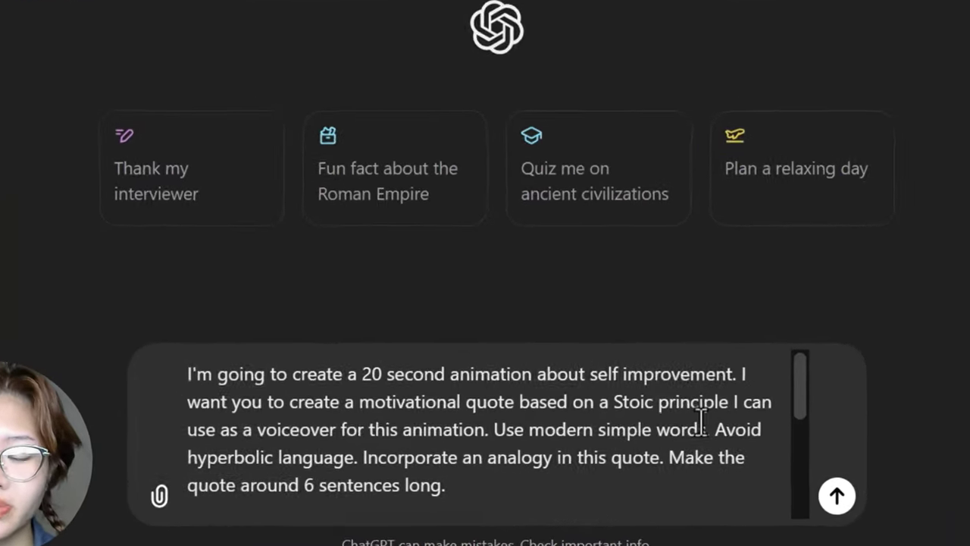
left_click_drag(294, 388, 658, 388)
left_click_drag(711, 358, 820, 357)
left_click(813, 368)
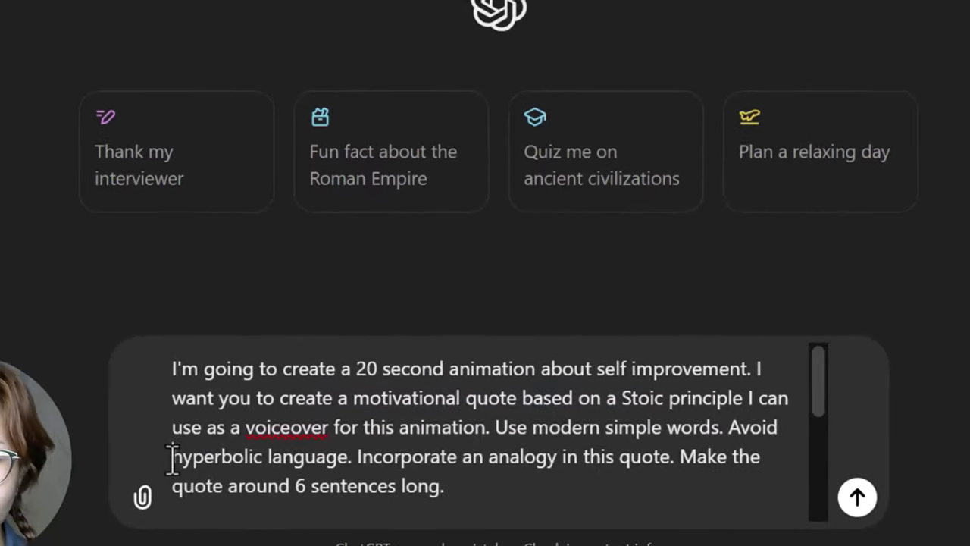
left_click_drag(151, 454, 229, 422)
scroll(510, 459, "down", 2)
scroll(500, 462, "down", 5)
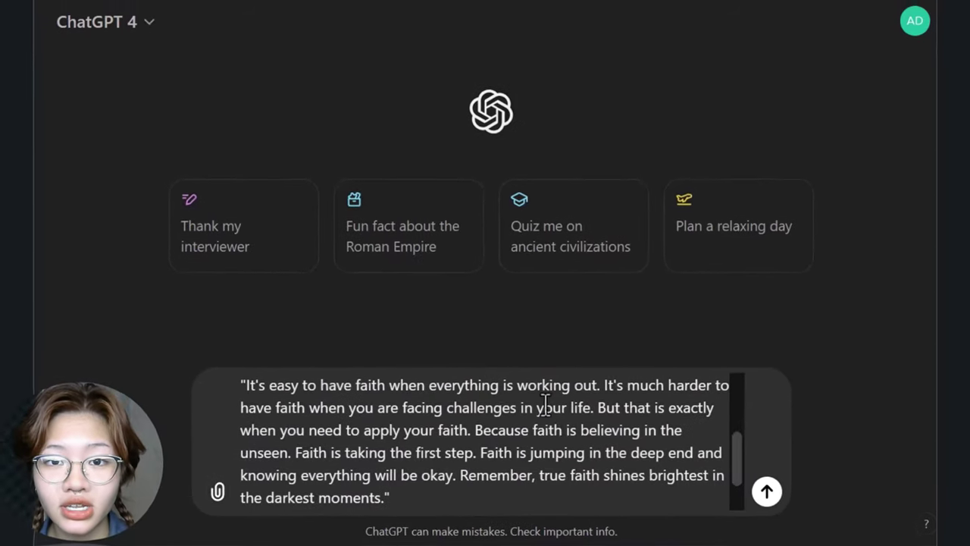
key("shift+Return")
key("shift+Return")
type("Give me 5 options.")
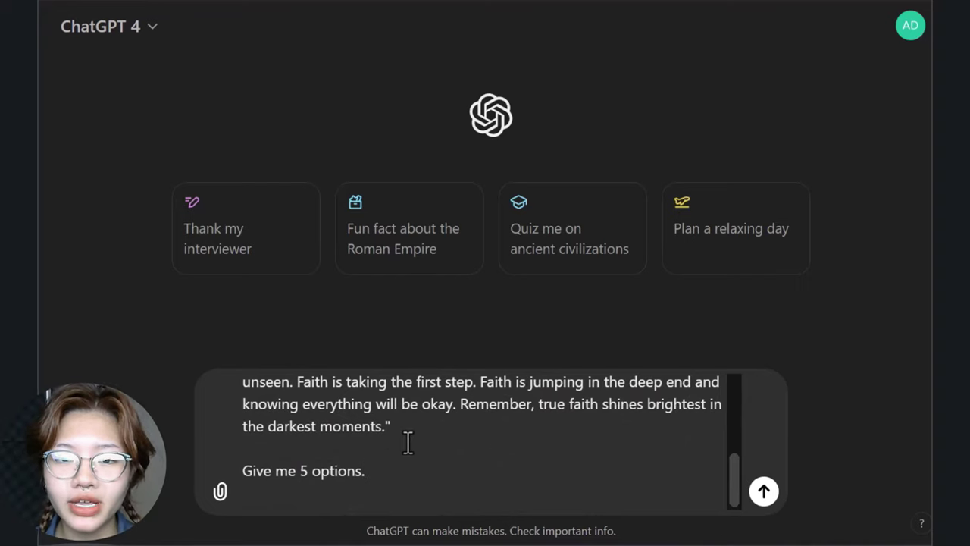
key("Return")
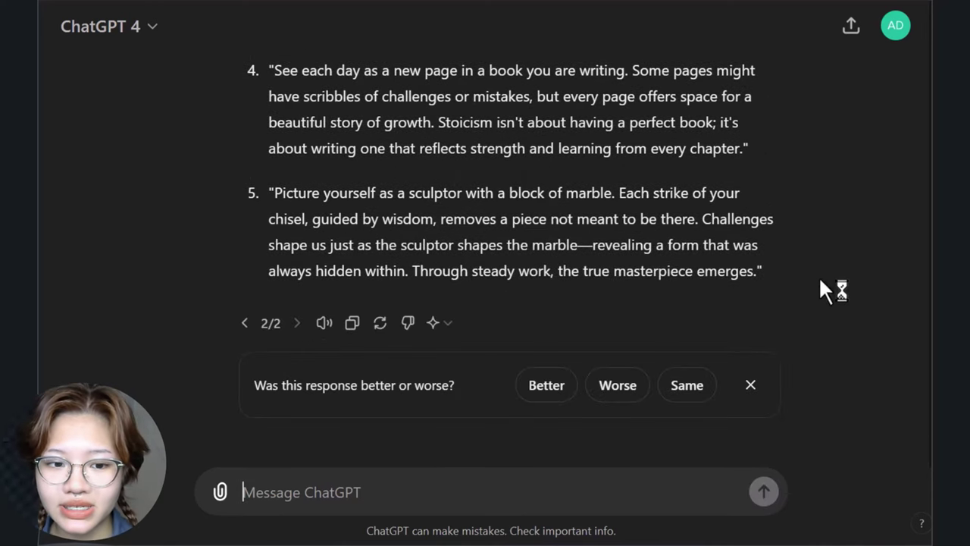
scroll(838, 271, "up", 1)
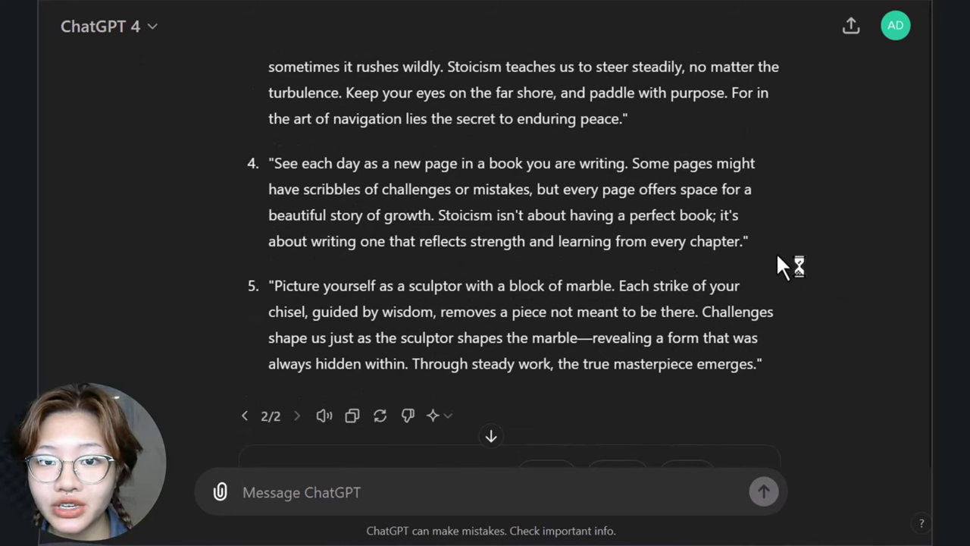
scroll(778, 258, "up", 1)
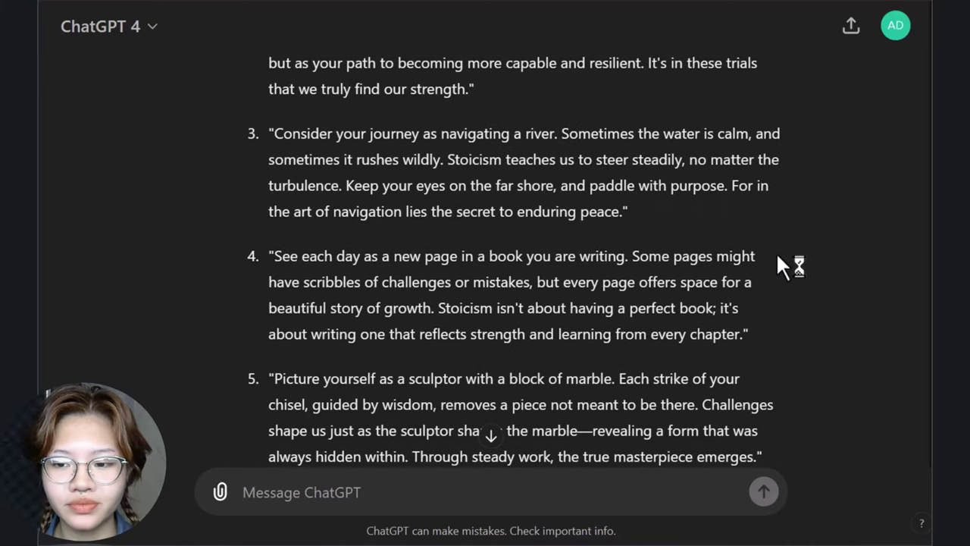
scroll(778, 258, "up", 1)
scroll(776, 257, "up", 1)
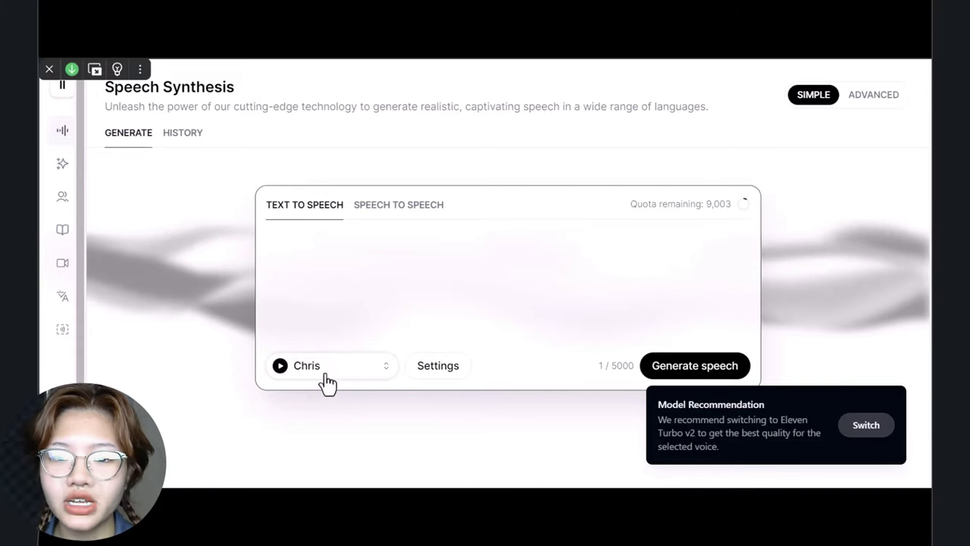
Preview the Chris, Antoni and Arnold voices in the voice list.
left_click(322, 372)
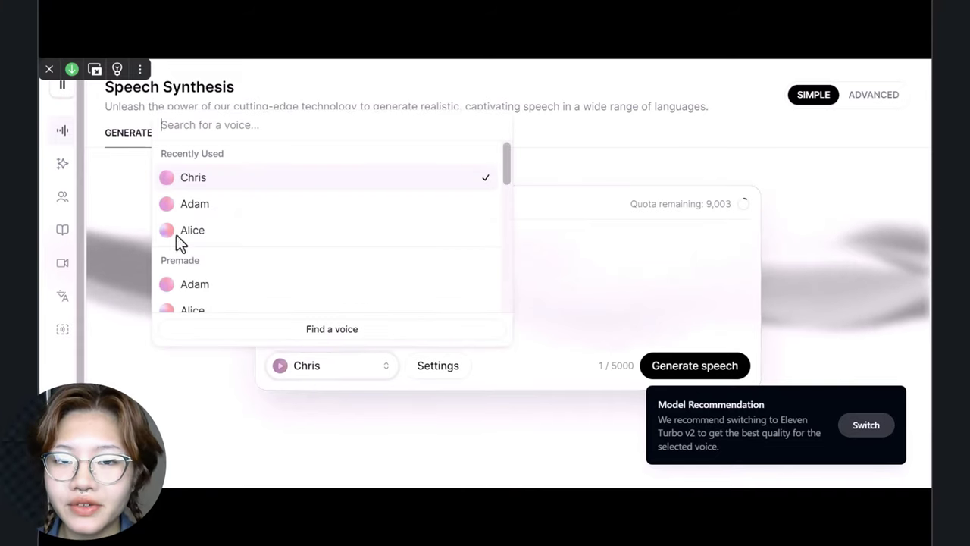
left_click(165, 178)
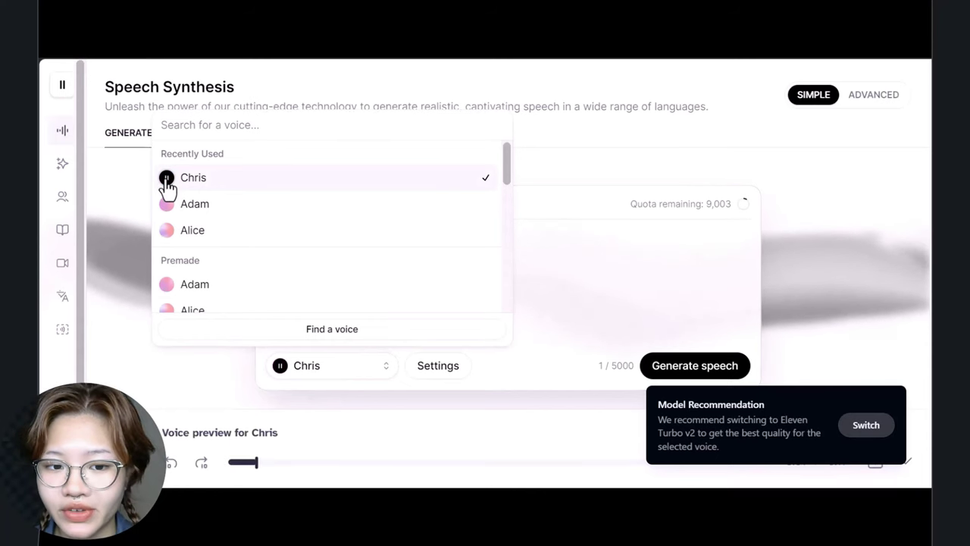
scroll(207, 232, "down", 2)
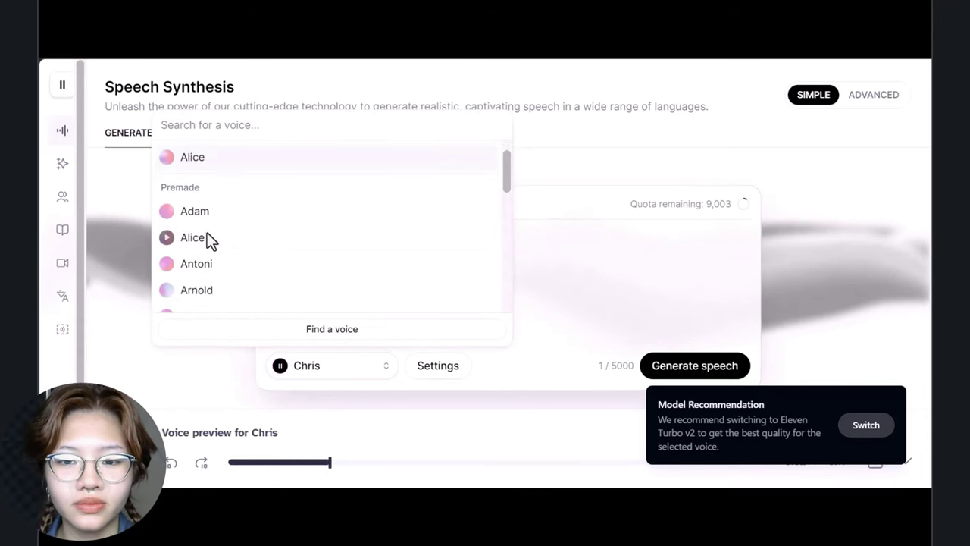
left_click(166, 265)
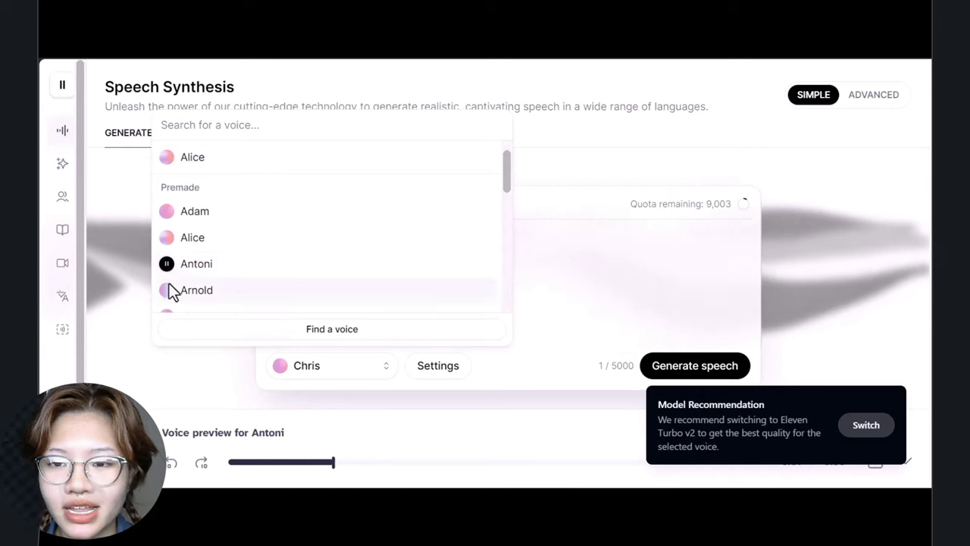
left_click(166, 291)
scroll(296, 244, "down", 2)
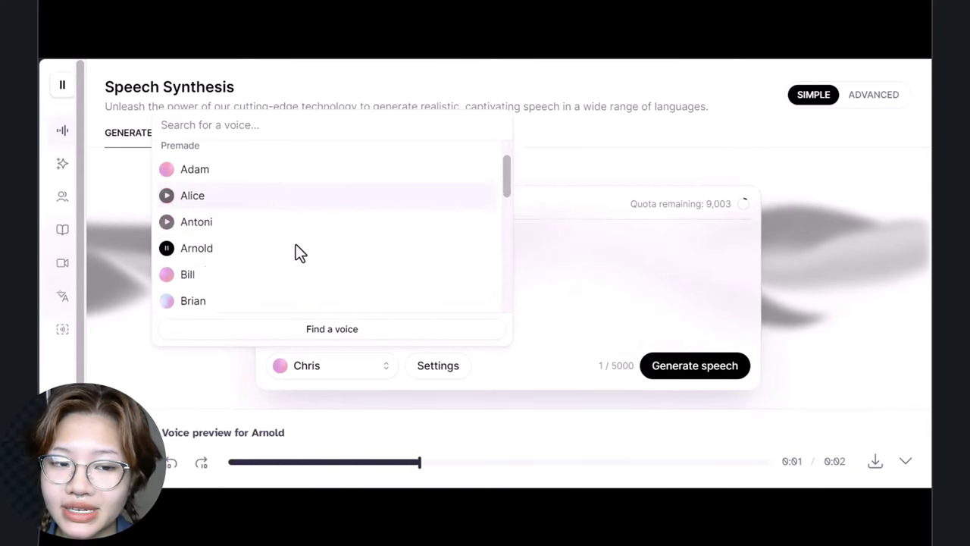
Select the Brian voice, accept the recommended speech model, and generate the river quote audio.
left_click(182, 269)
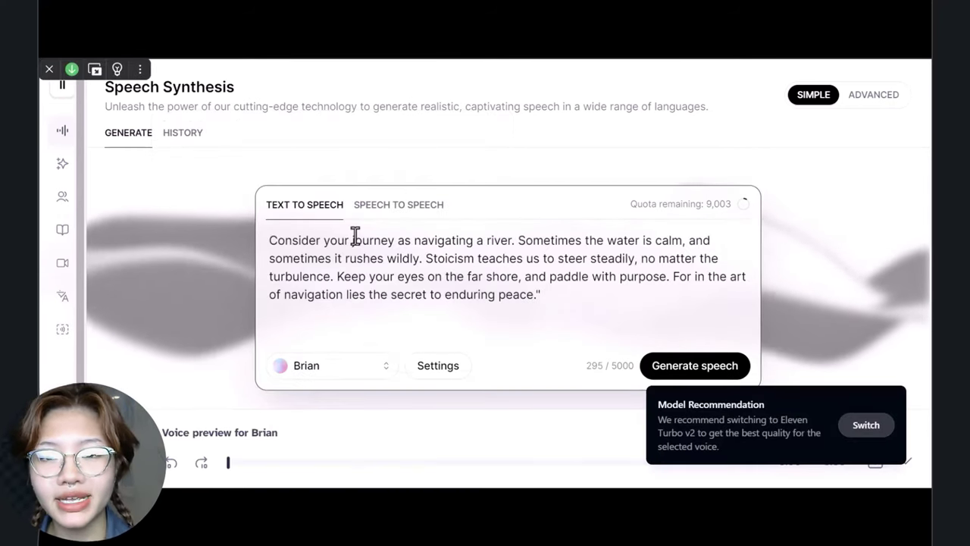
left_click(866, 422)
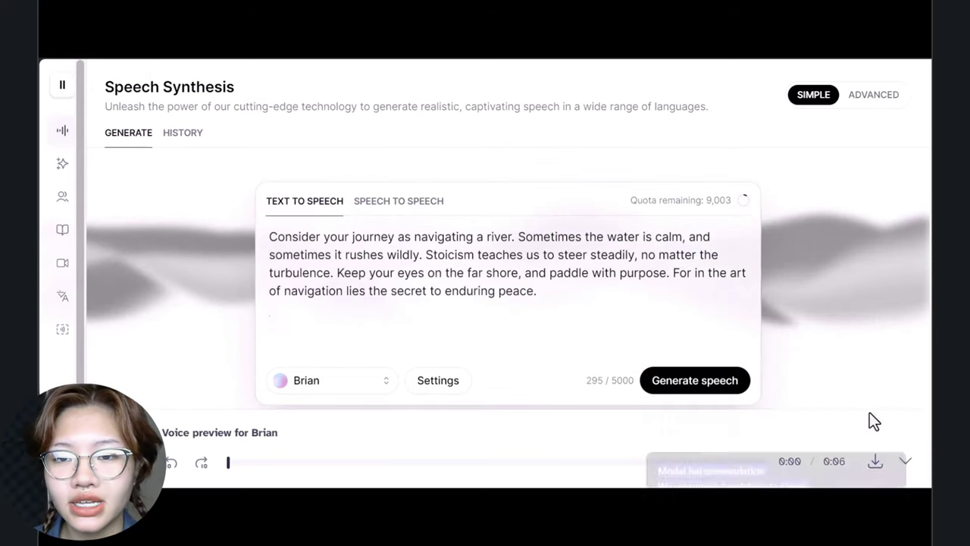
left_click(686, 378)
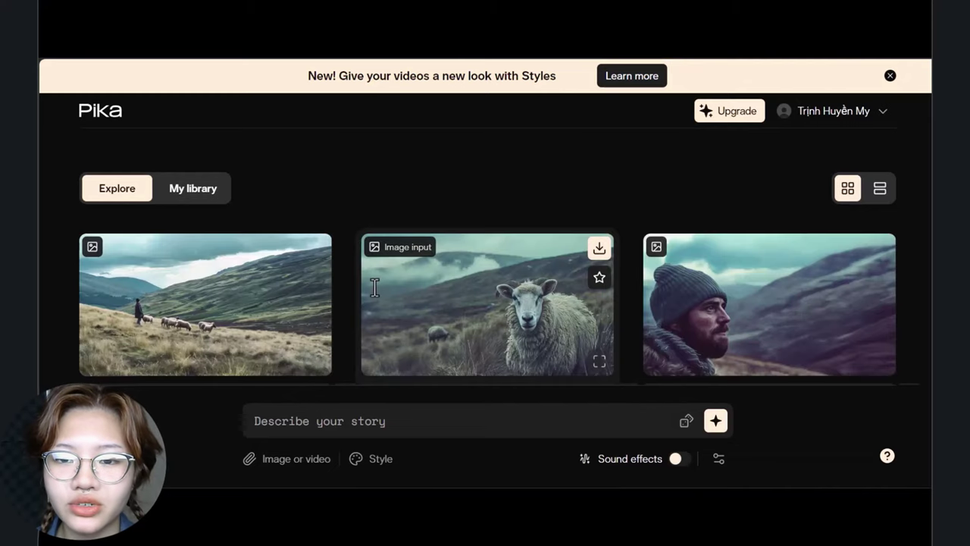
Paste the winding river scene prompt ending 'ghibli anime style, hand drawn' into the story box.
left_click(368, 422)
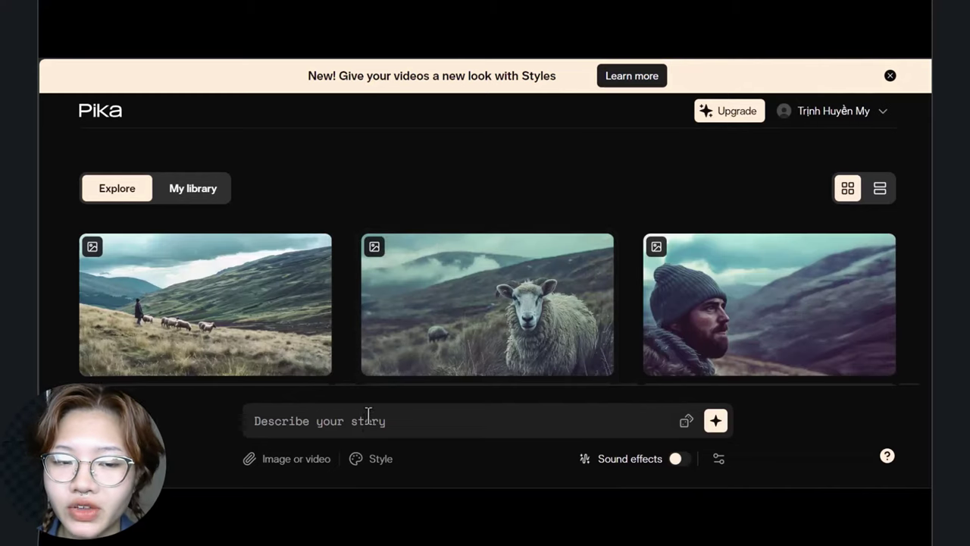
key("ctrl+v")
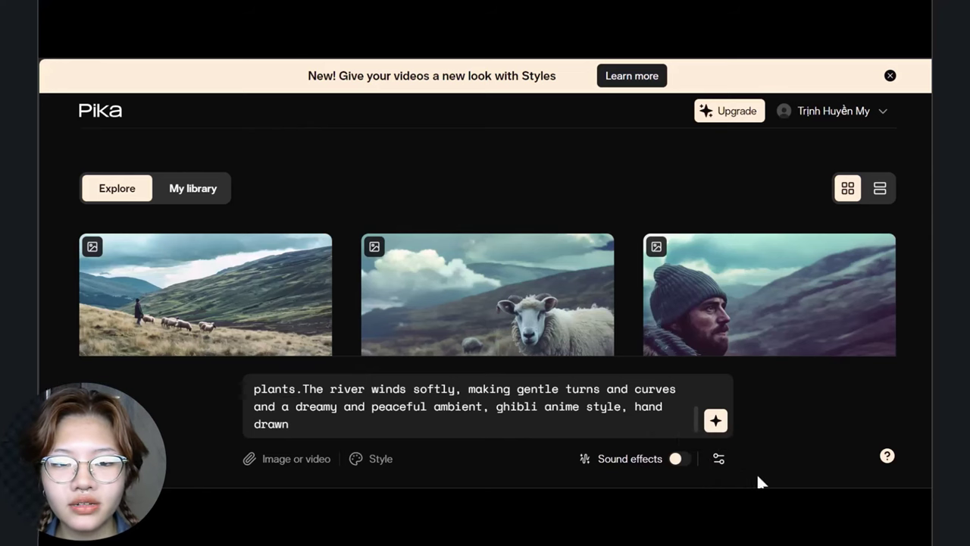
Set 12 fps, motion strength 4, pan left, seed 1, and a negative prompt against blur and deformation.
left_click(717, 462)
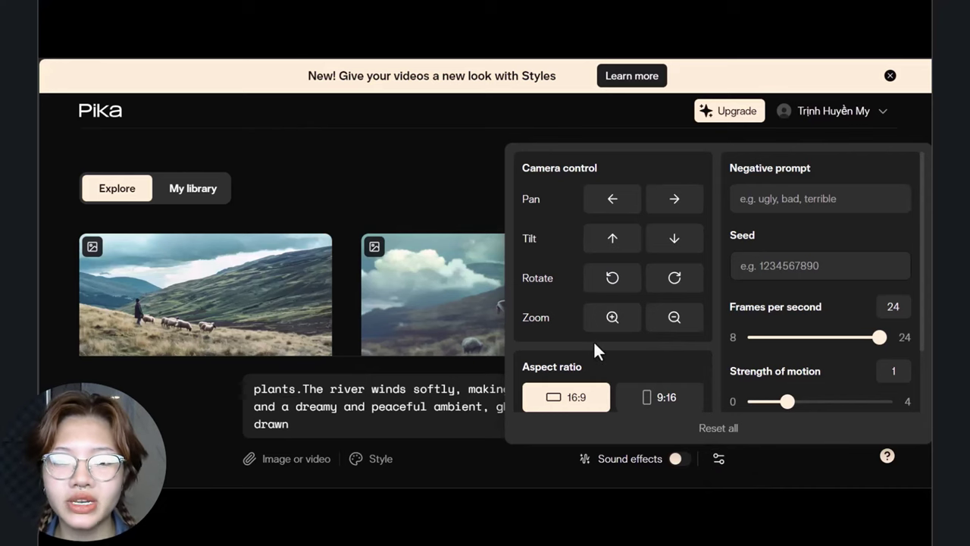
scroll(595, 347, "down", 2)
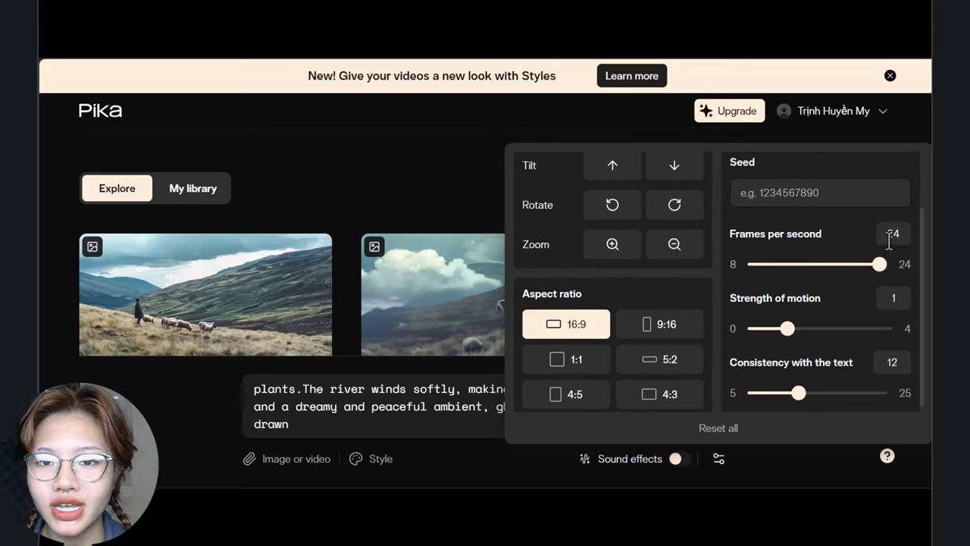
left_click_drag(878, 273, 801, 273)
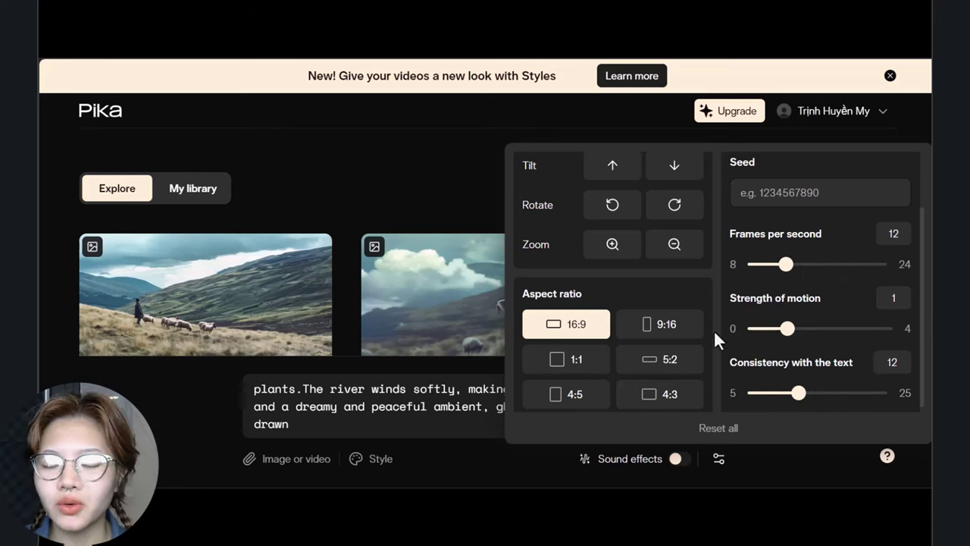
left_click_drag(788, 330, 894, 332)
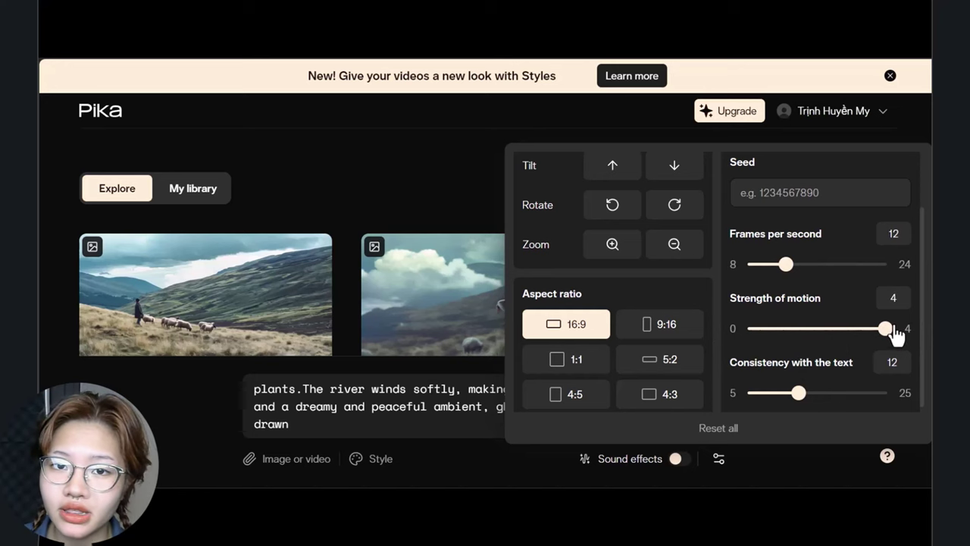
scroll(640, 217, "up", 2)
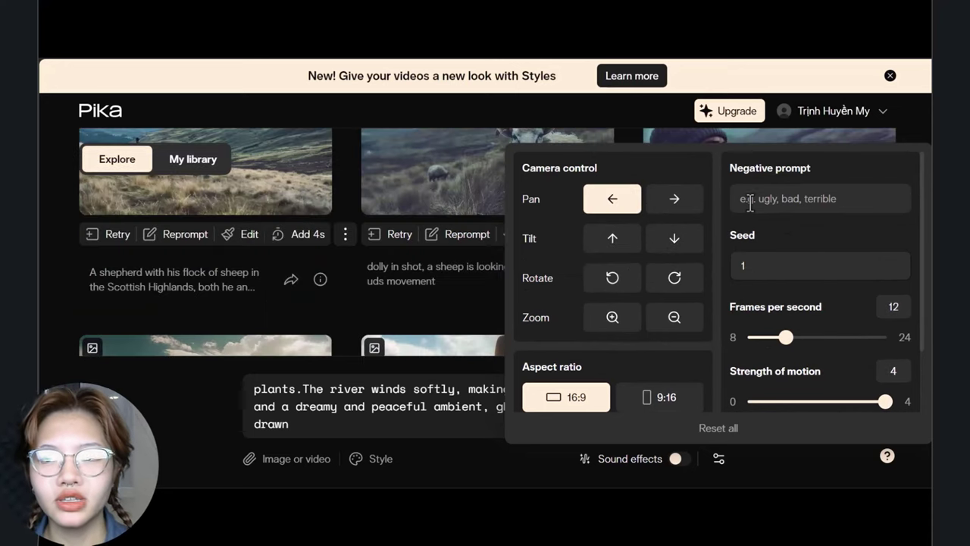
type("deformation blurry and low quality")
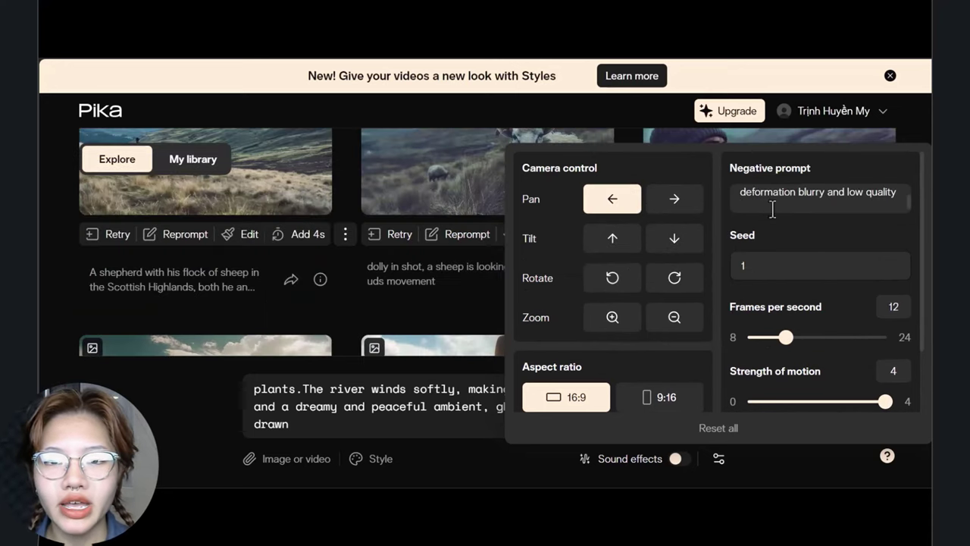
scroll(772, 210, "up", 1)
Fix the negative prompt to read 'ugly, distortion, deformation, blurry, low quality'.
left_click(769, 201)
key("BackSpace")
key("BackSpace")
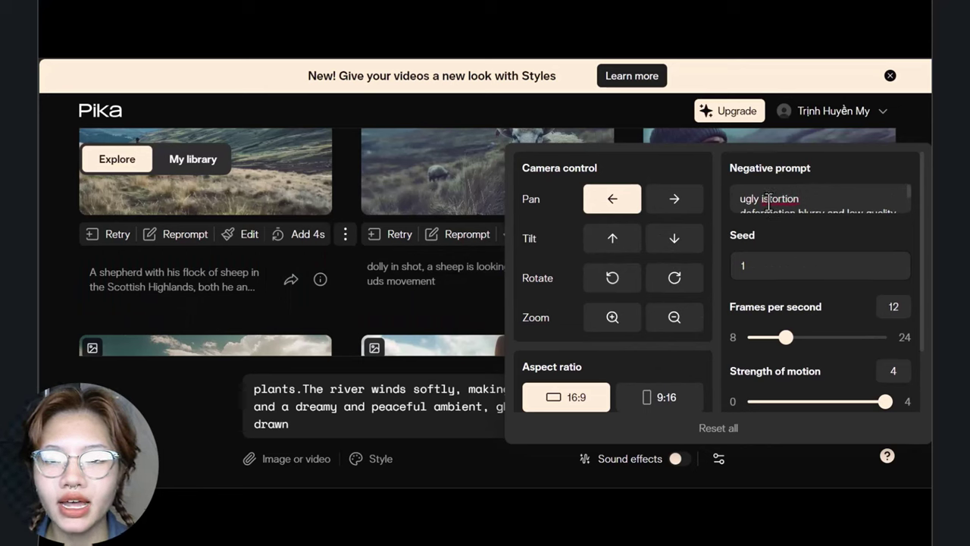
type(",d")
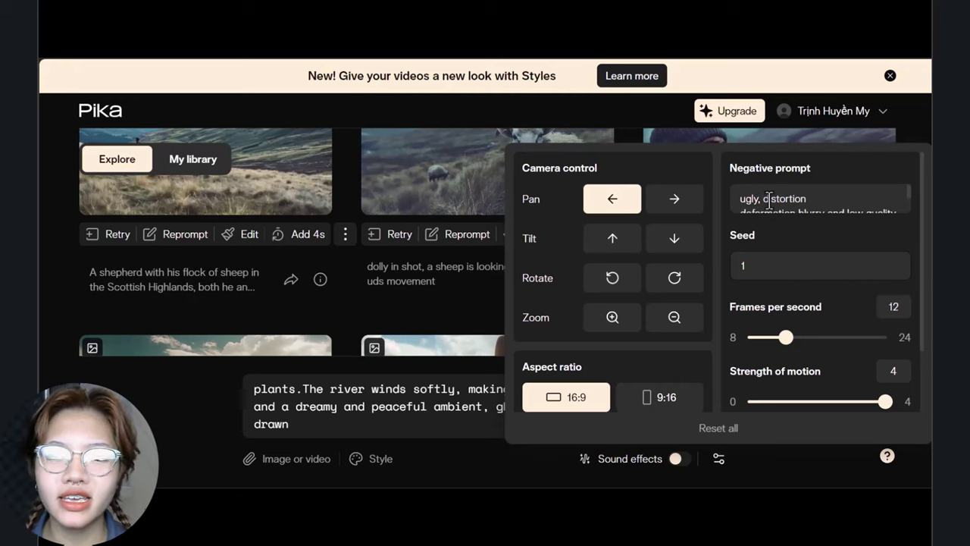
scroll(750, 201, "down", 1)
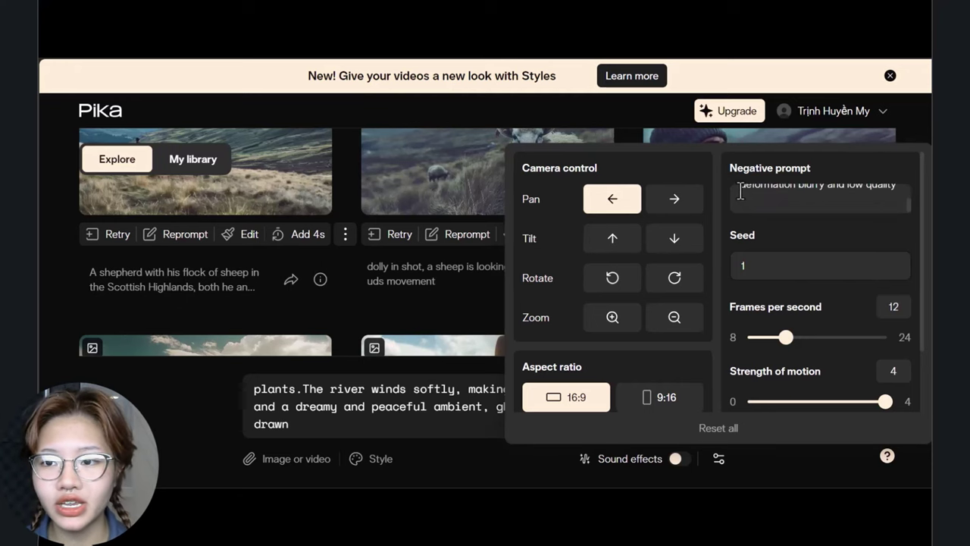
scroll(740, 193, "up", 1)
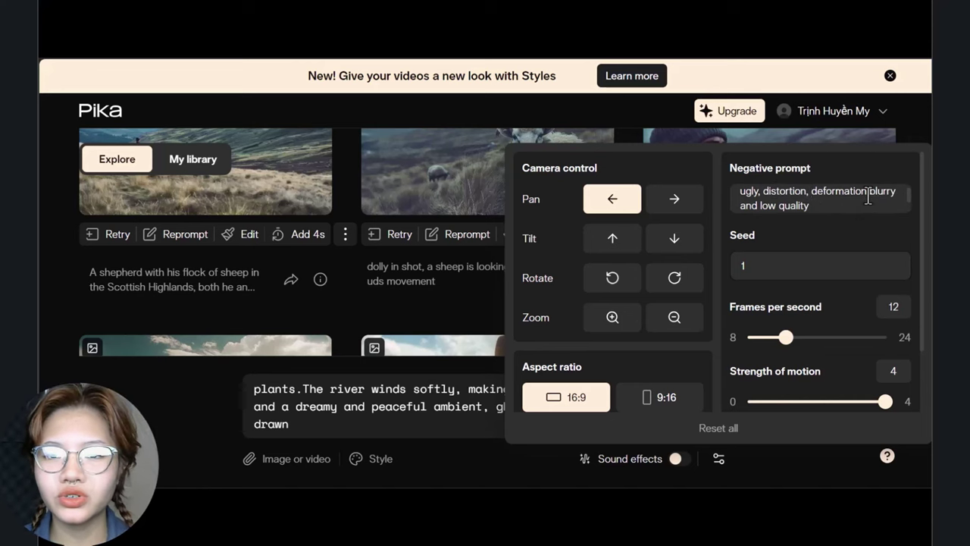
type(",")
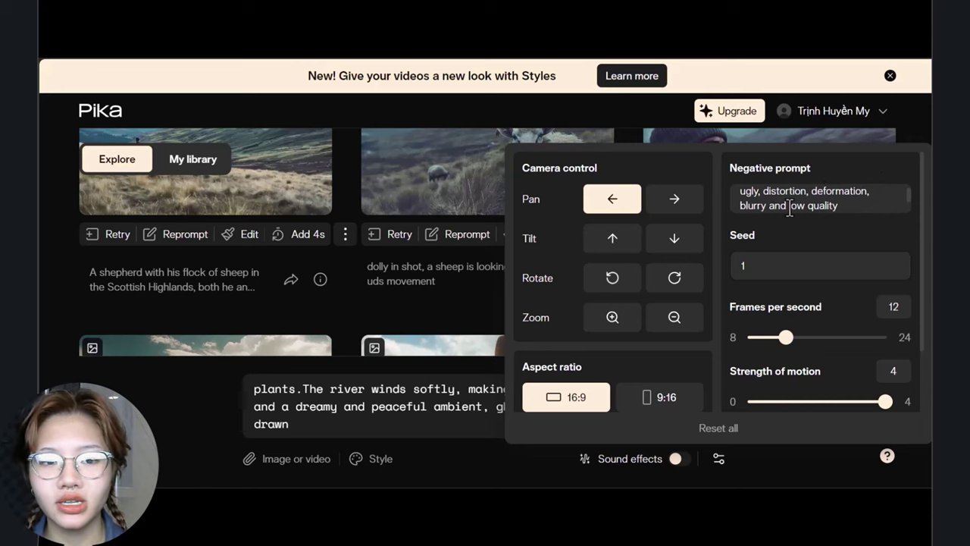
left_click(789, 208)
key("BackSpace")
key("BackSpace")
key("BackSpace")
key("BackSpace")
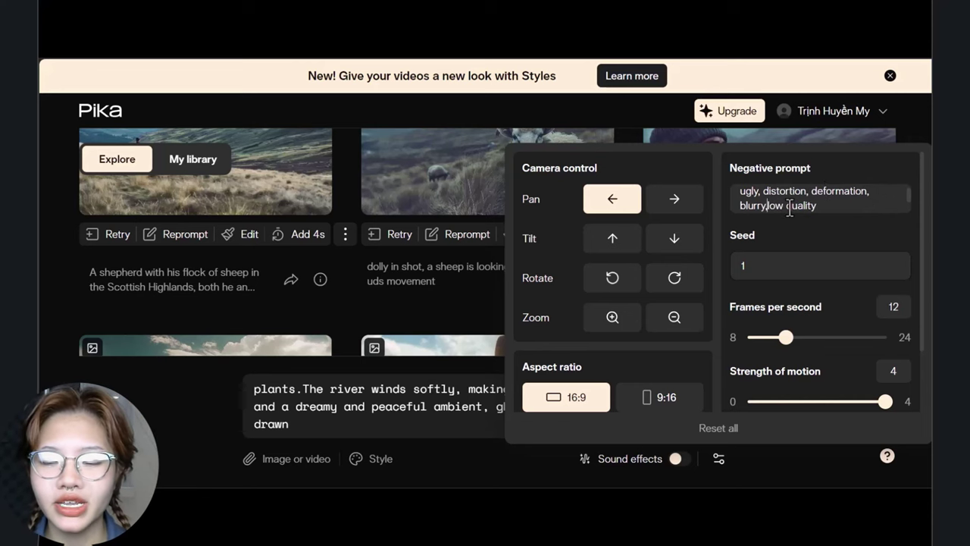
type(",")
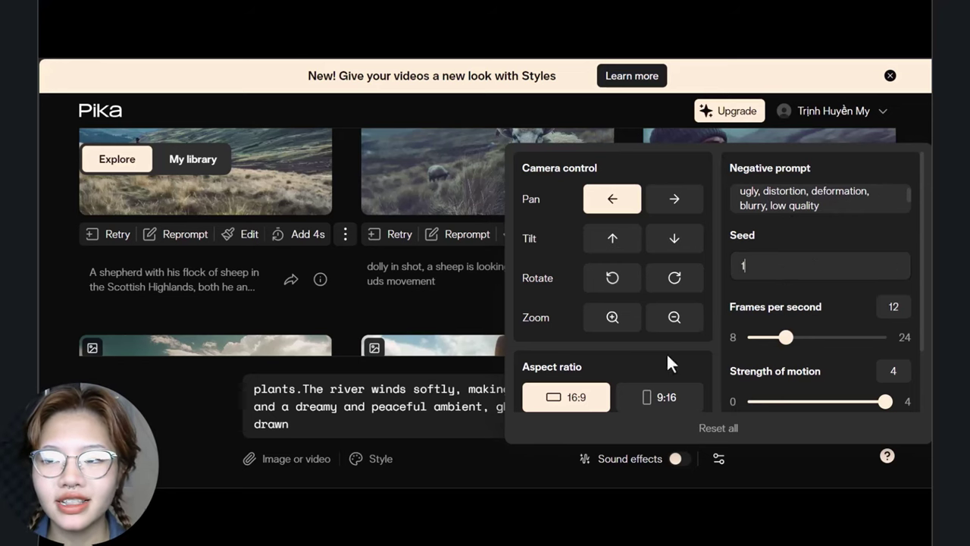
scroll(666, 352, "down", 2)
Close settings, generate the river video, and preview its second and third variations.
left_click(206, 388)
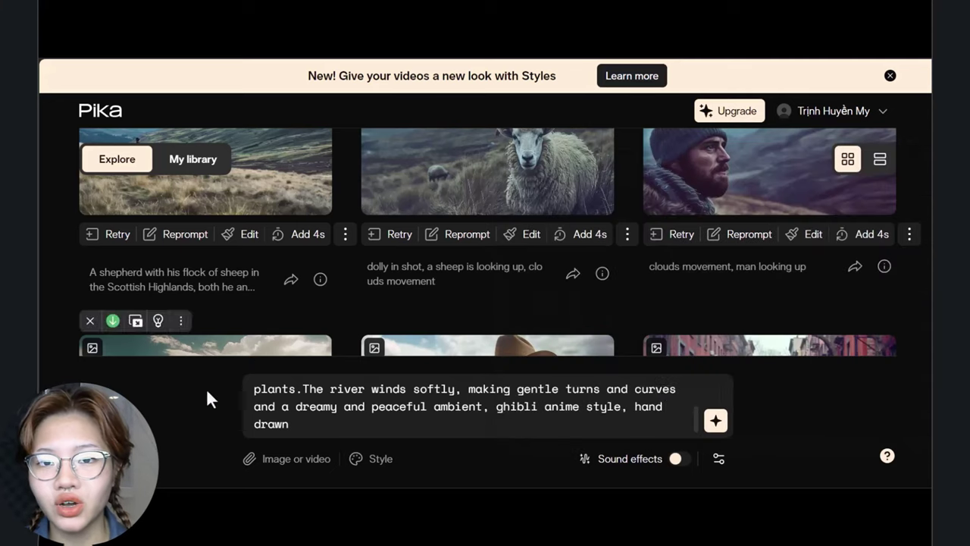
left_click(716, 419)
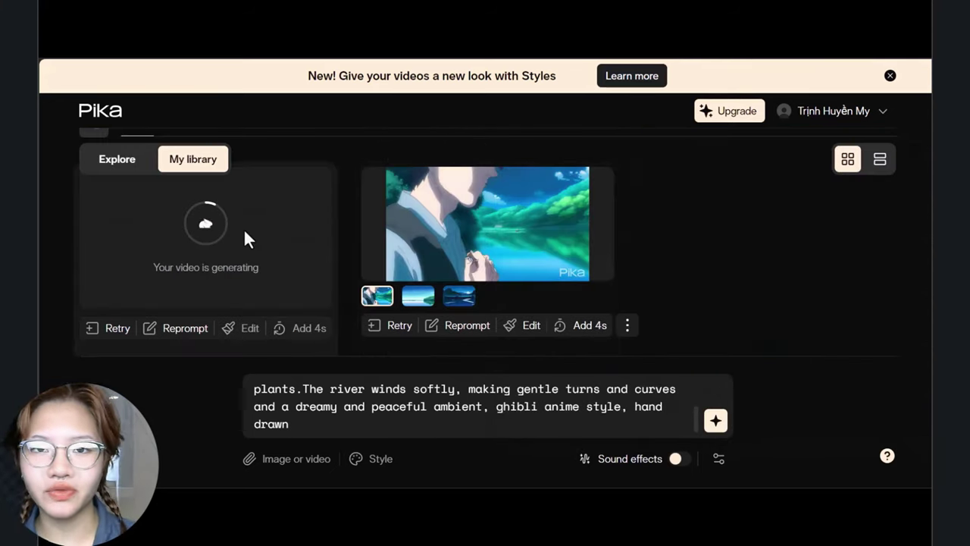
mouse_move(481, 203)
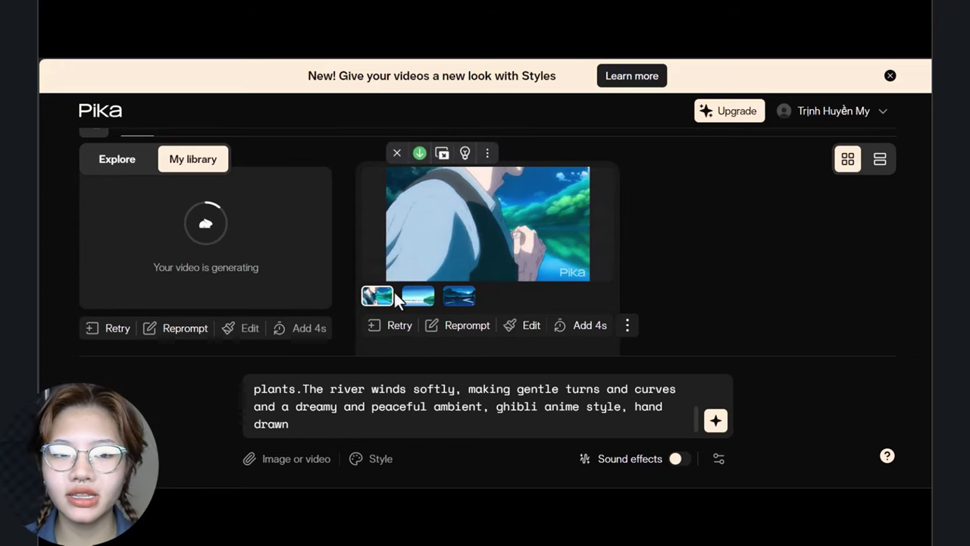
left_click(417, 295)
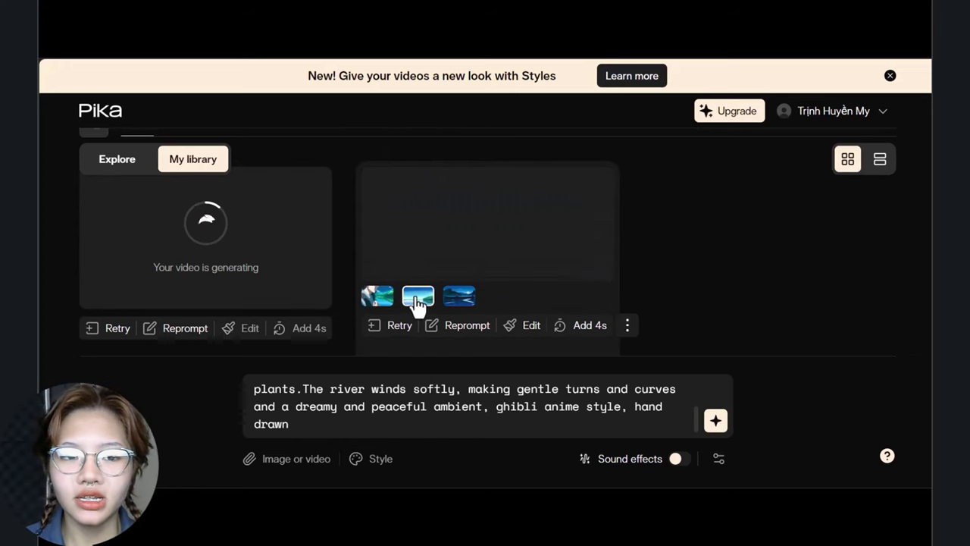
left_click(457, 299)
left_click(456, 300)
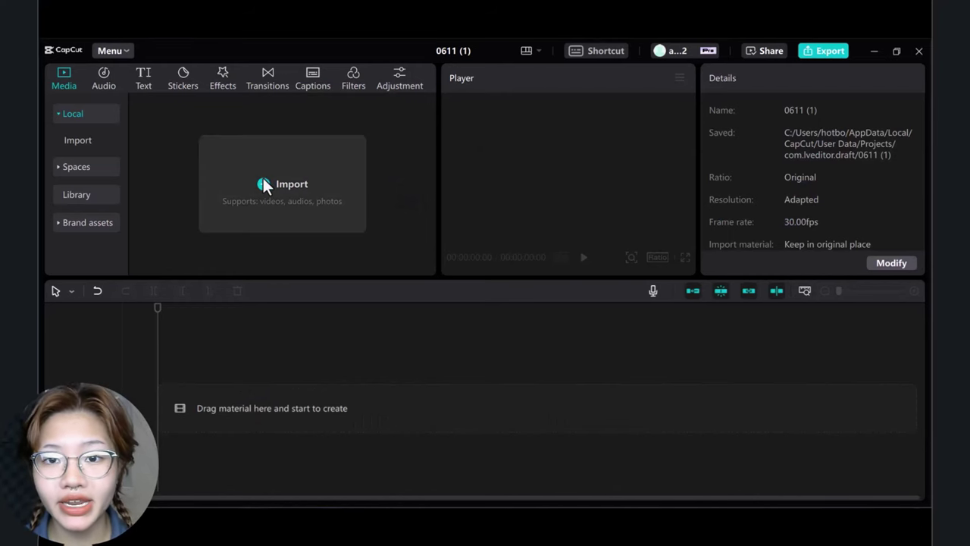
Import the Pika clips and voiceover, then order the anime clips, including sailing, calm water and man close-up, on the main track.
left_click(255, 163)
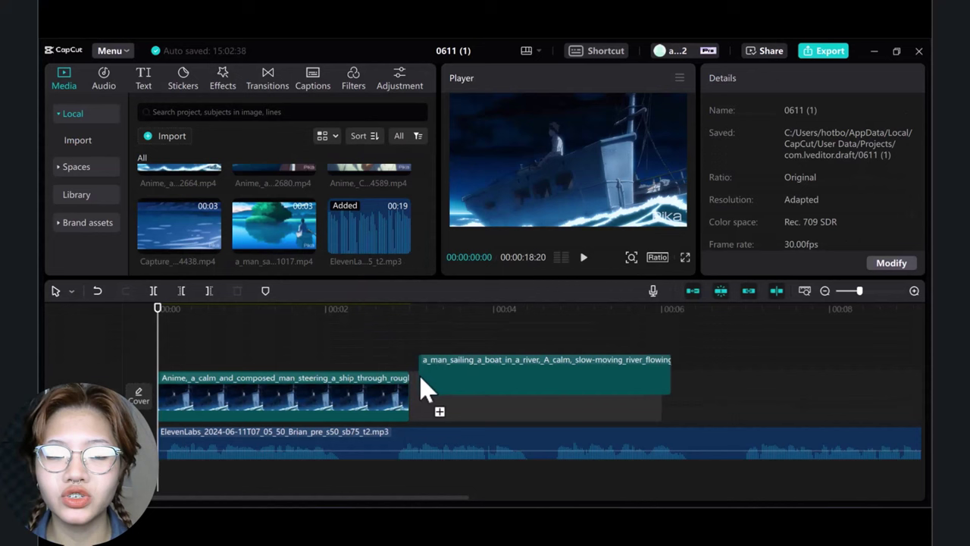
mouse_move(424, 388)
left_mouse_down()
mouse_move(461, 396)
mouse_move(407, 400)
mouse_move(408, 390)
left_mouse_up()
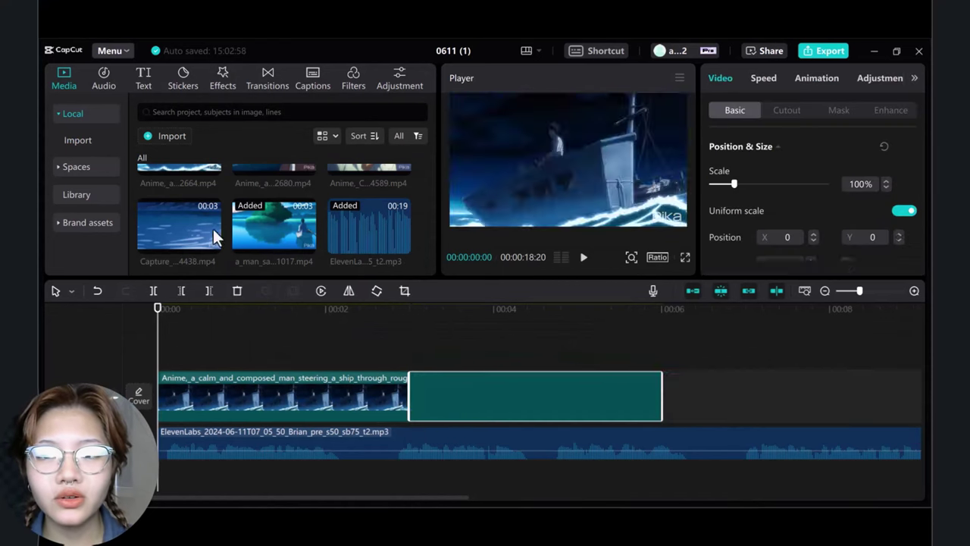
left_click_drag(162, 221, 413, 388)
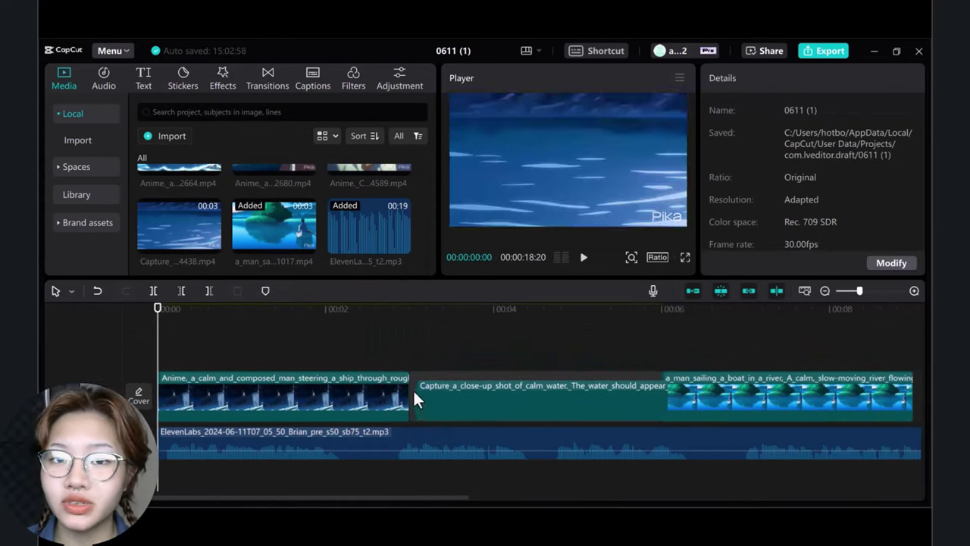
left_click(825, 292)
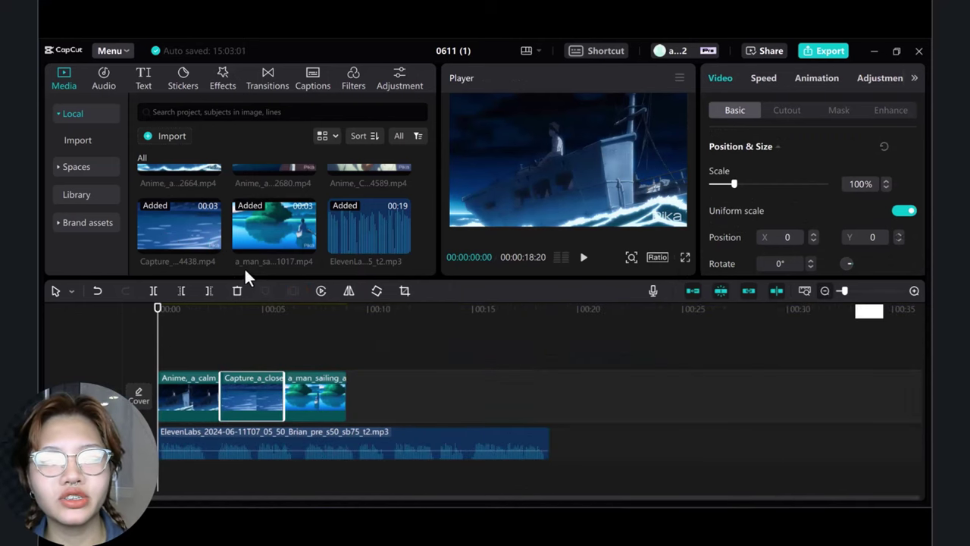
scroll(332, 237, "up", 2)
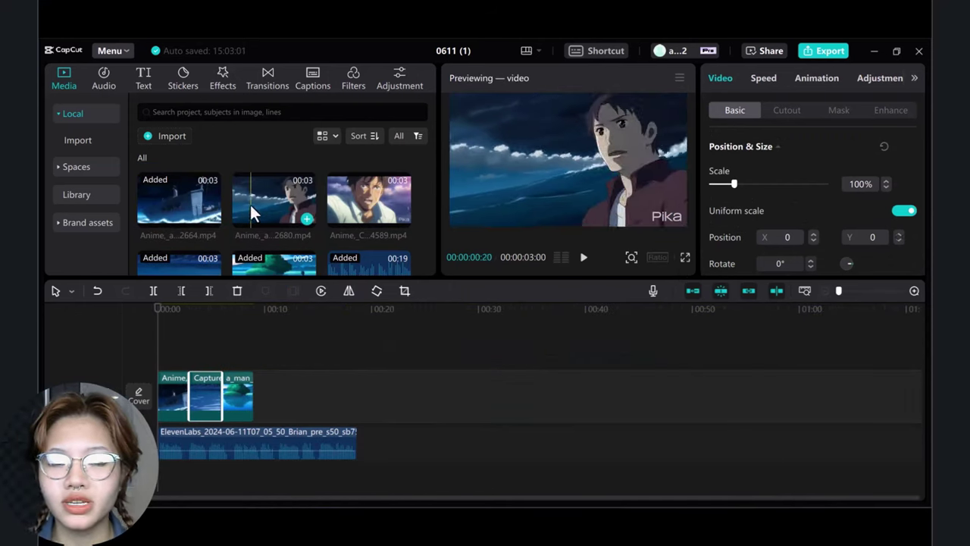
left_click_drag(260, 196, 224, 374)
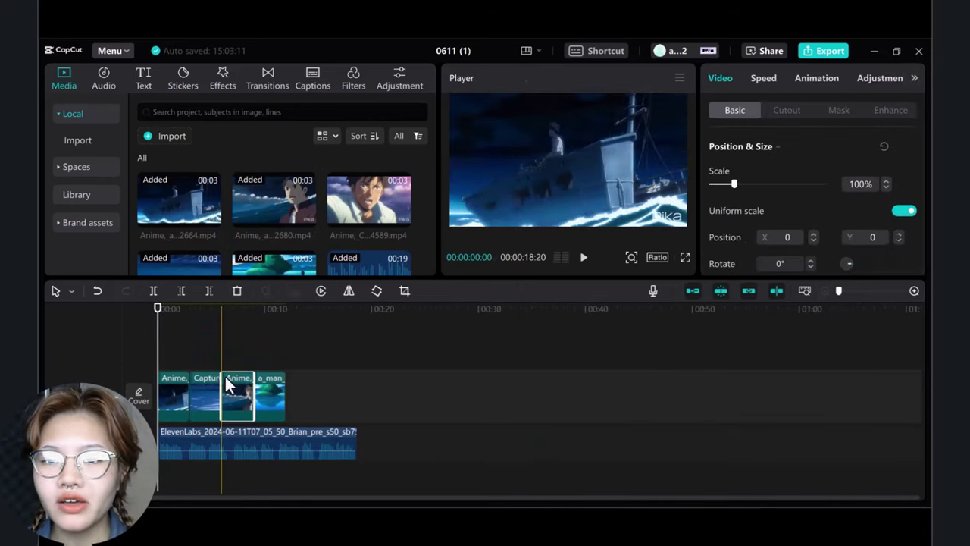
scroll(321, 213, "down", 1)
scroll(321, 205, "up", 1)
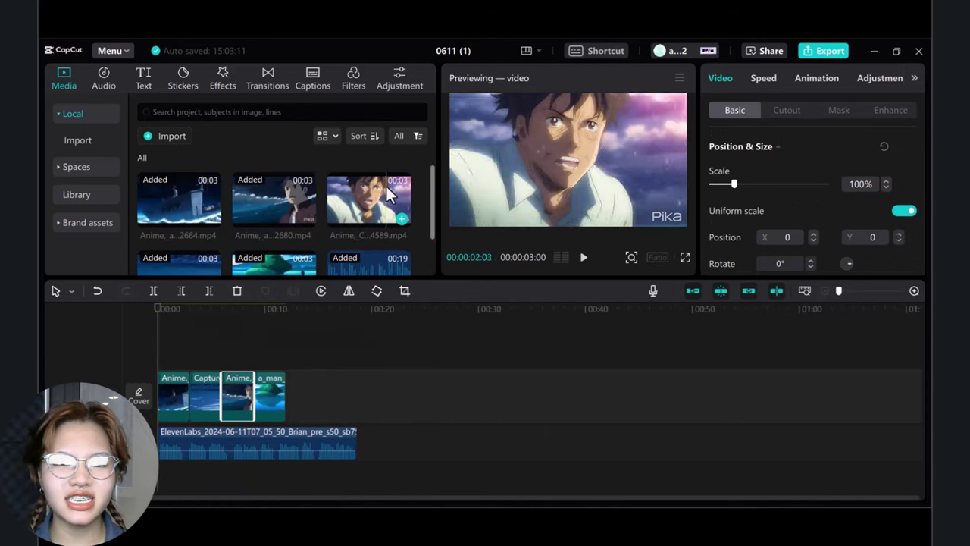
left_click_drag(347, 207, 269, 393)
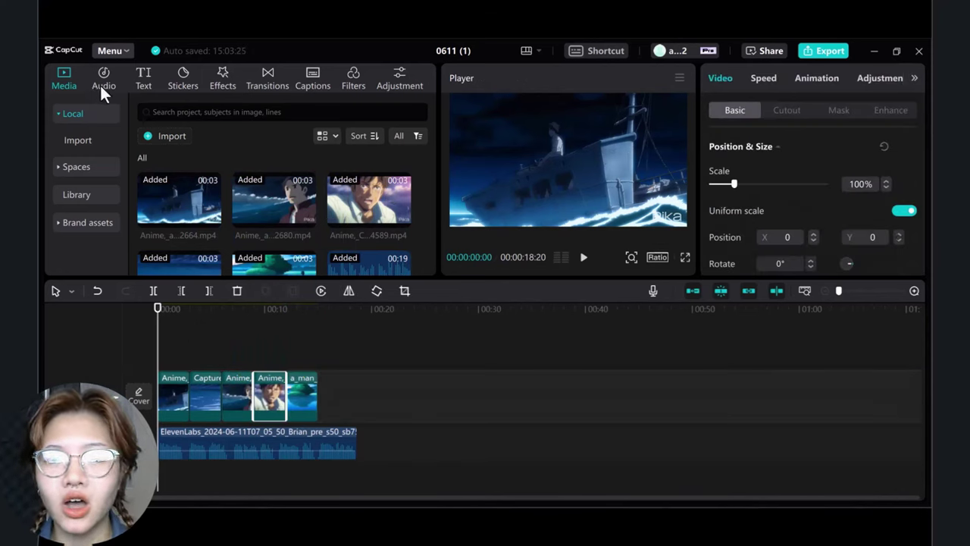
Browse the Audio music library for an epic background track.
left_click(114, 73)
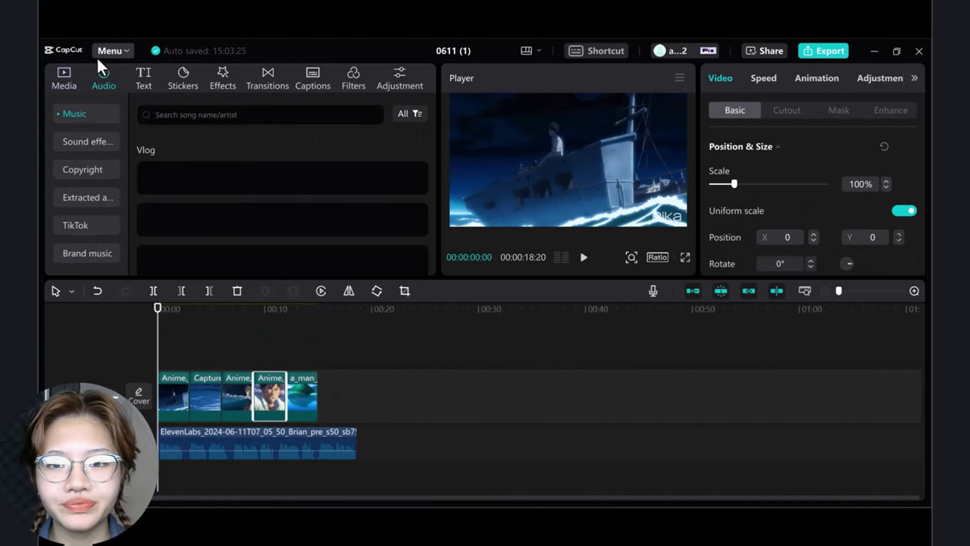
scroll(250, 207, "down", 5)
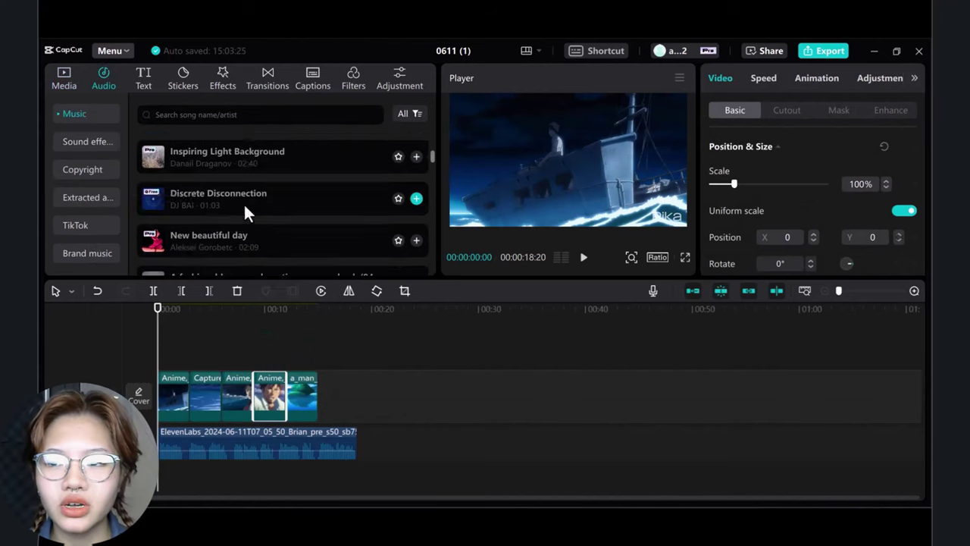
scroll(240, 197, "down", 5)
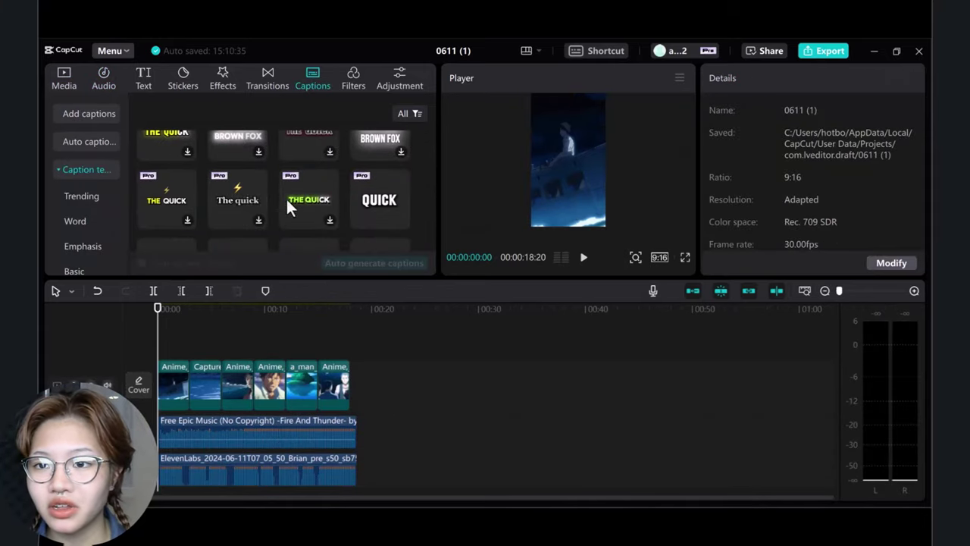
Auto-generate voiceover captions with a chosen template and switch the frame ratio to 9:16.
left_click(244, 203)
left_click(377, 262)
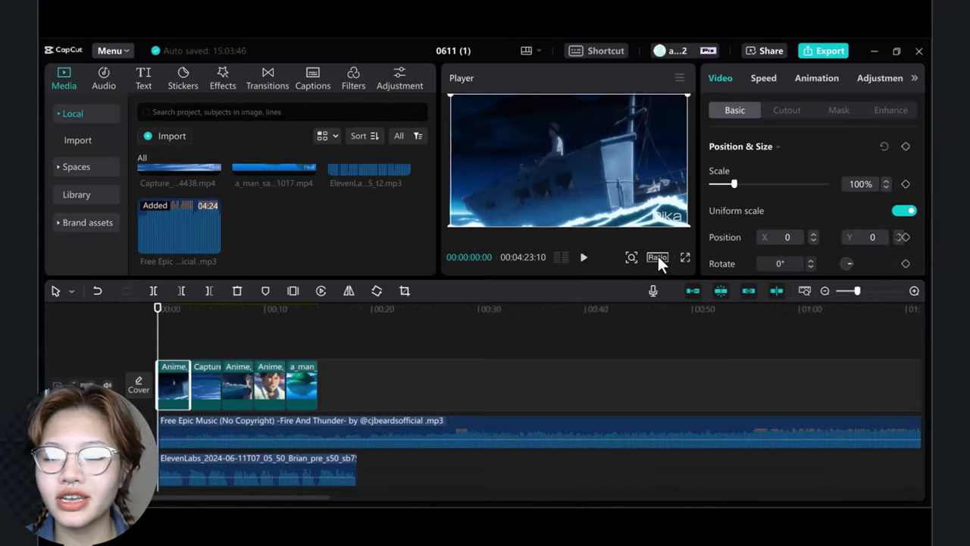
left_click(657, 258)
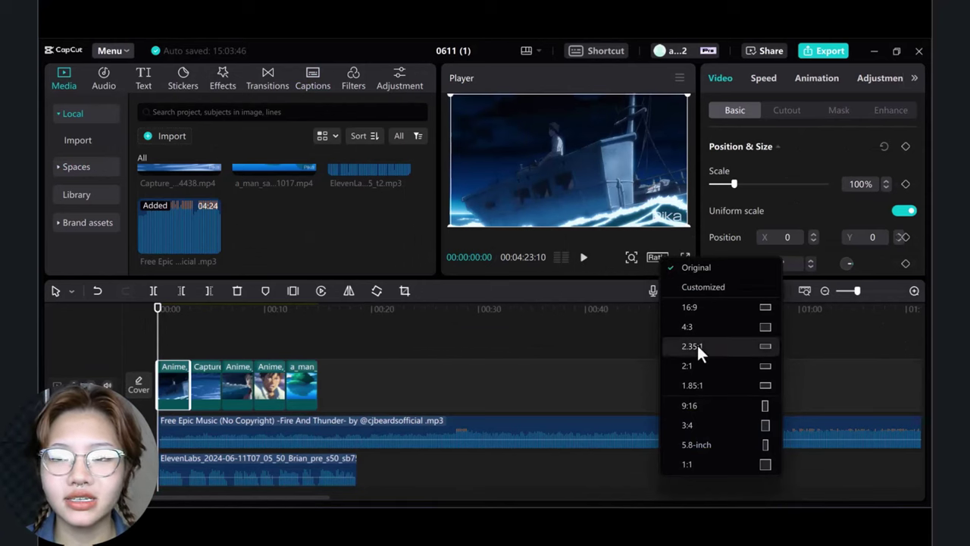
left_click(690, 405)
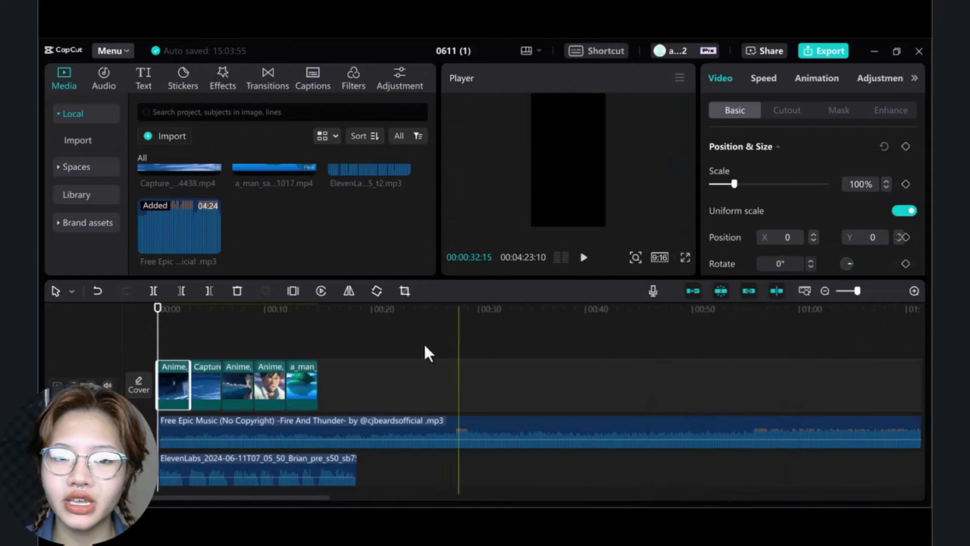